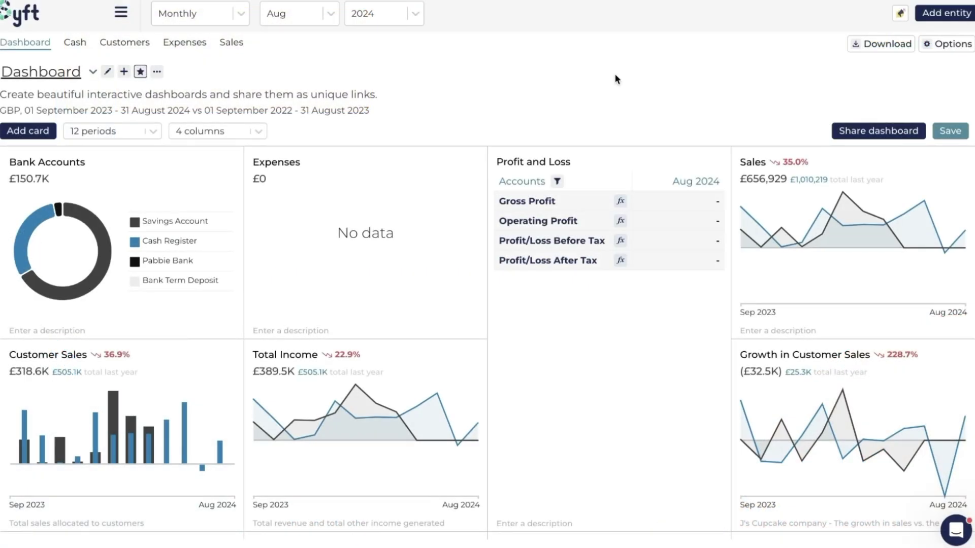
- Start adding a new entity and scroll down to the Syft data sources
click(931, 13)
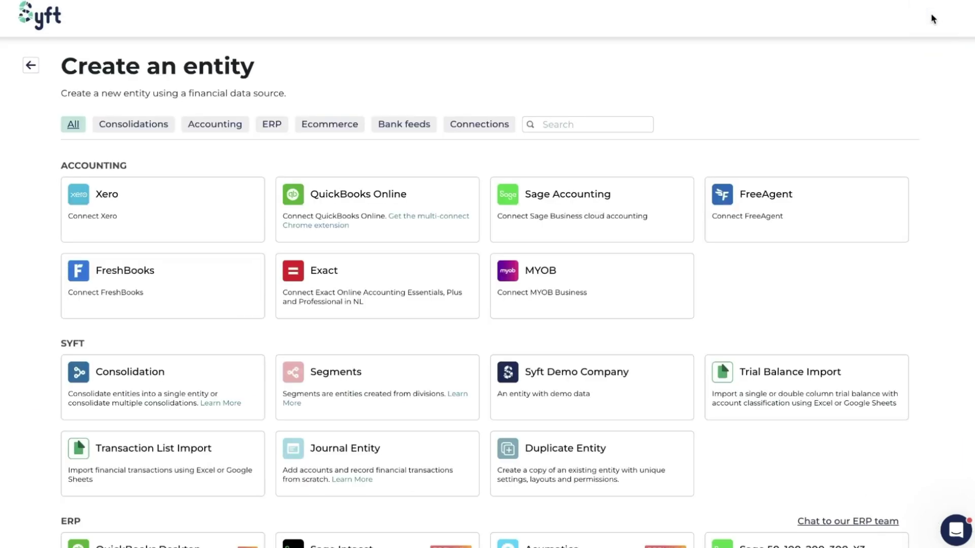
scroll(254, 363, down, 1)
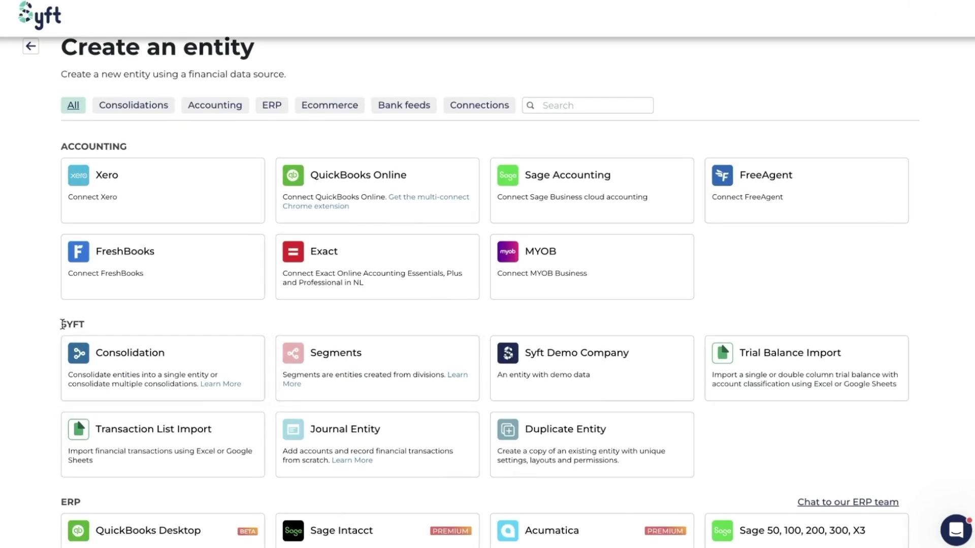
- Create a consolidation entity named 'Training Consolidation' with country United States
click(137, 367)
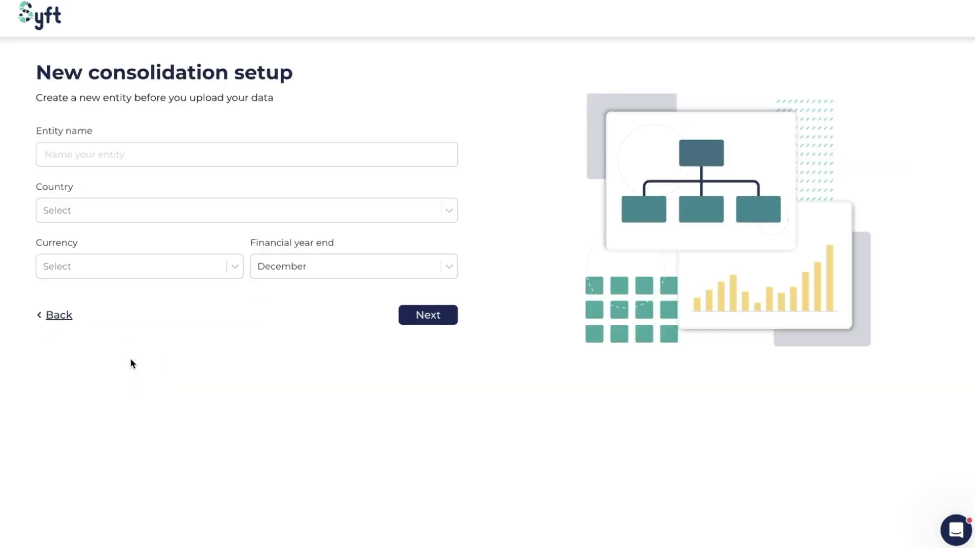
click(171, 160)
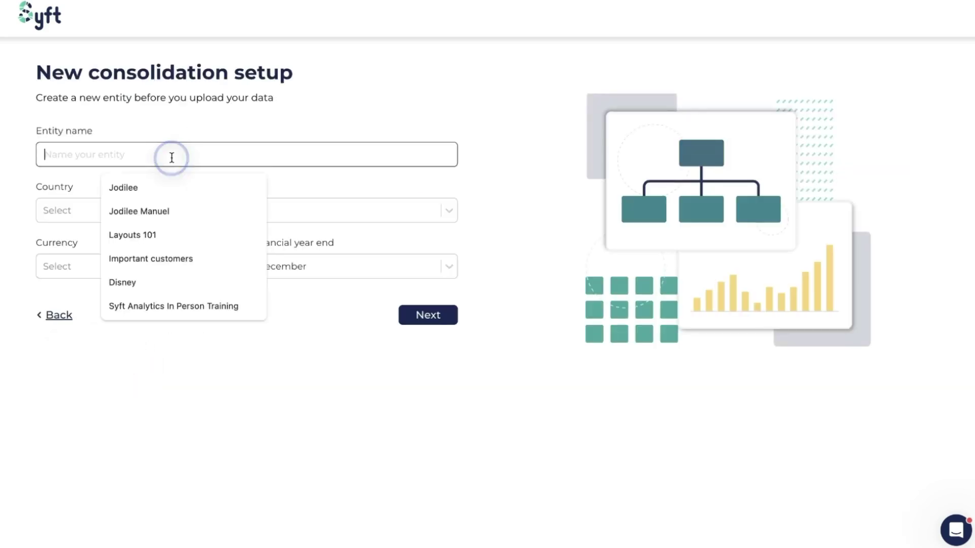
text(Training Co)
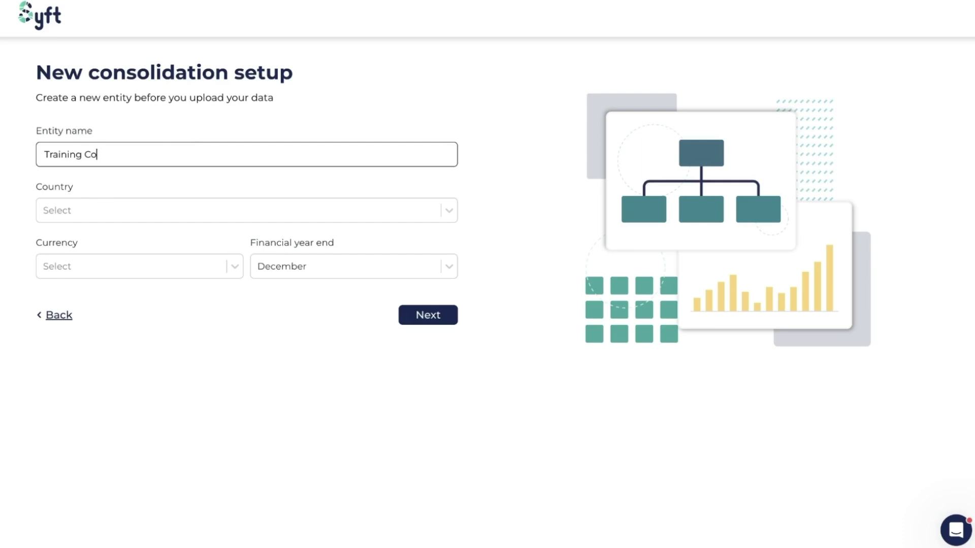
text(nsolidation)
click(168, 209)
text(uni)
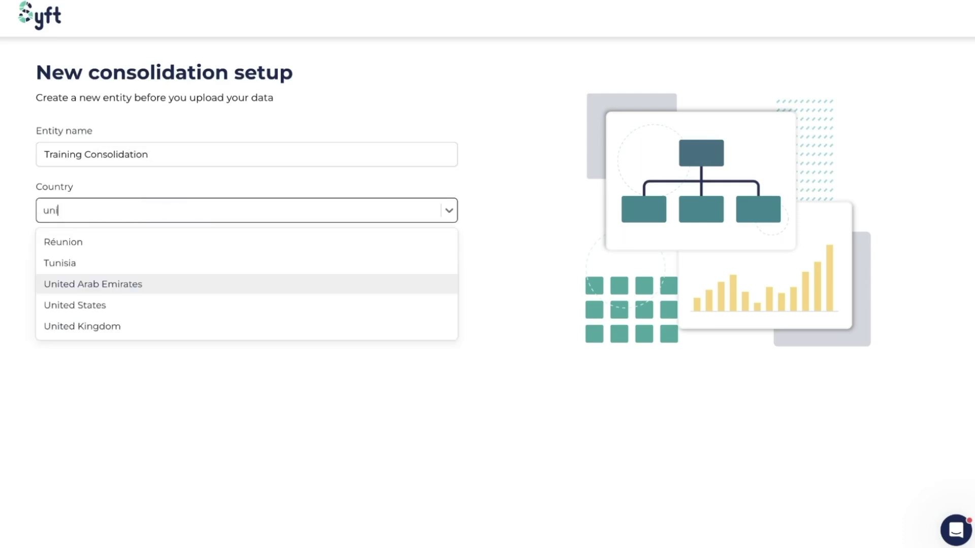
click(158, 305)
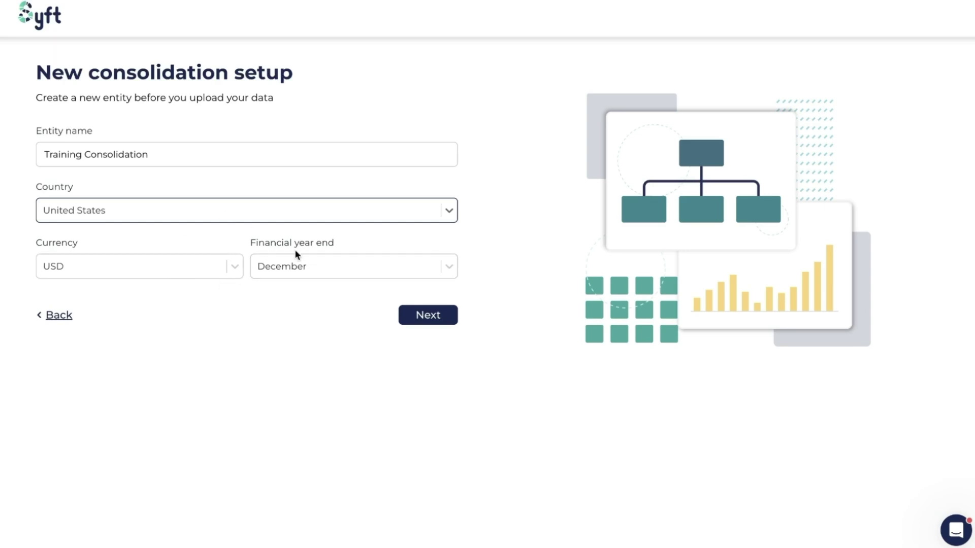
- Create the consolidation, then select J's Cupcake company and Shorts Video Example as entities
click(421, 316)
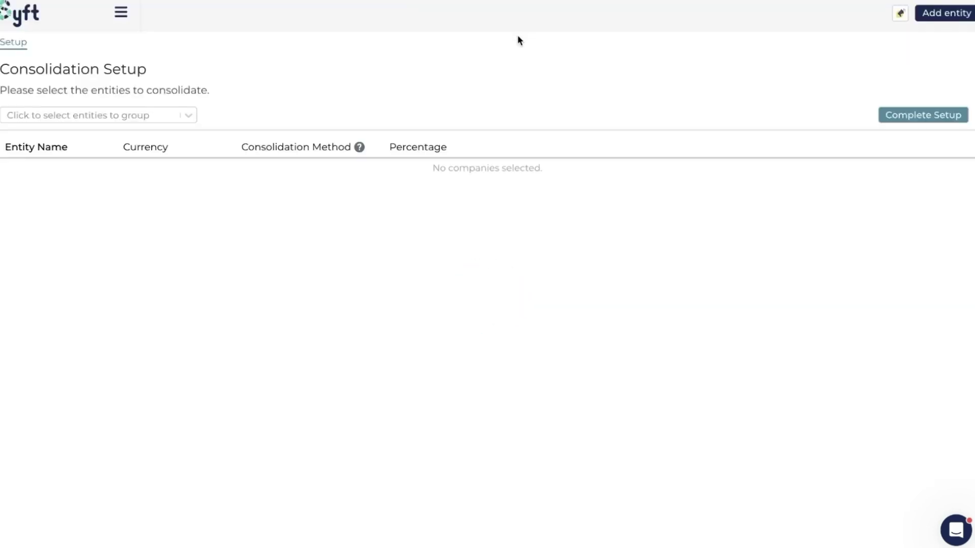
mouse_move(61, 124)
click(148, 114)
text(h)
key(BackSpace)
text(j')
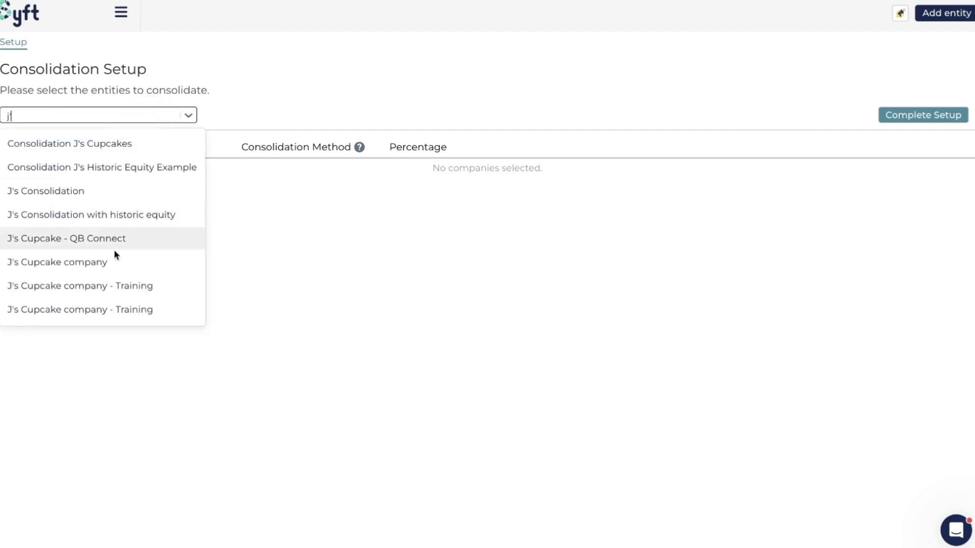
click(111, 259)
text(shor)
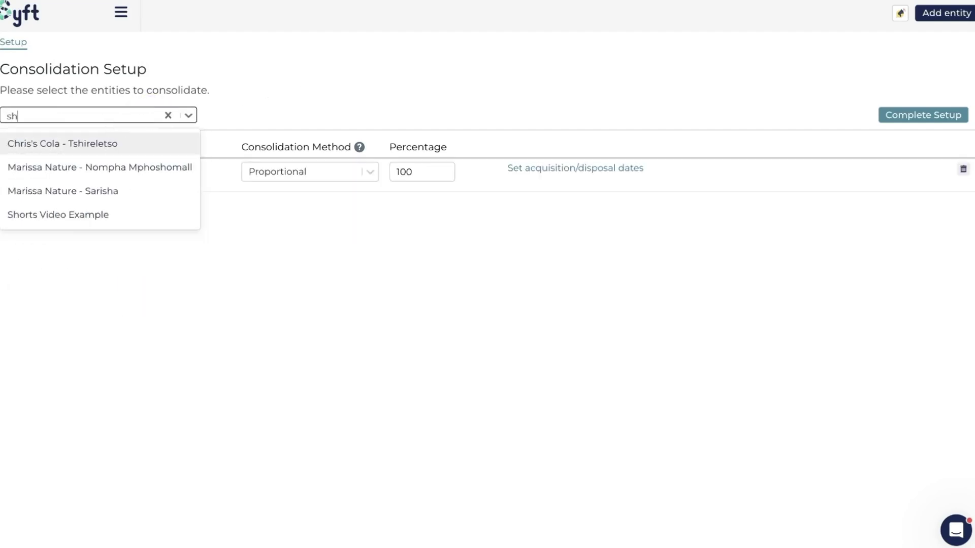
click(99, 146)
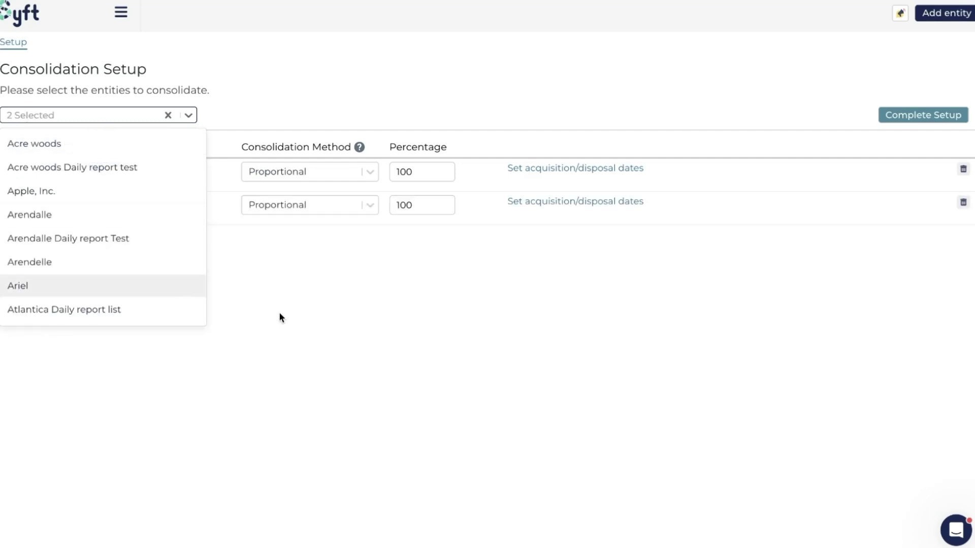
click(185, 269)
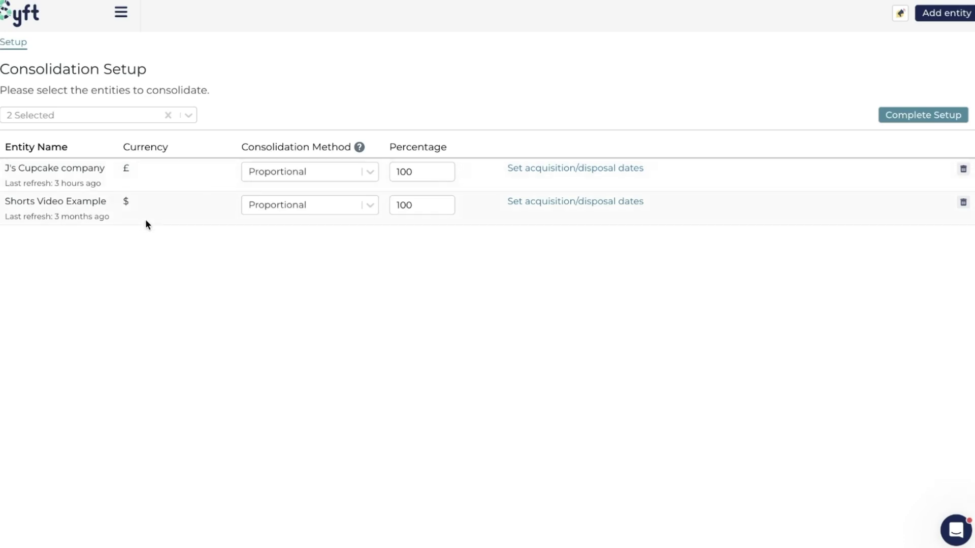
- Add Consolidation J's Cupcakes as the third entity, found by searching 'cons'
click(132, 125)
text(cons)
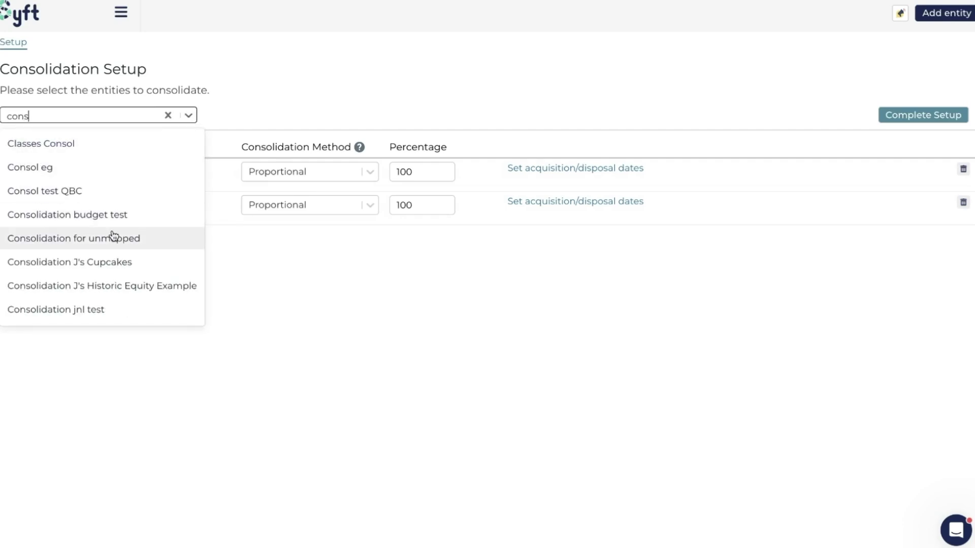
click(112, 266)
click(162, 216)
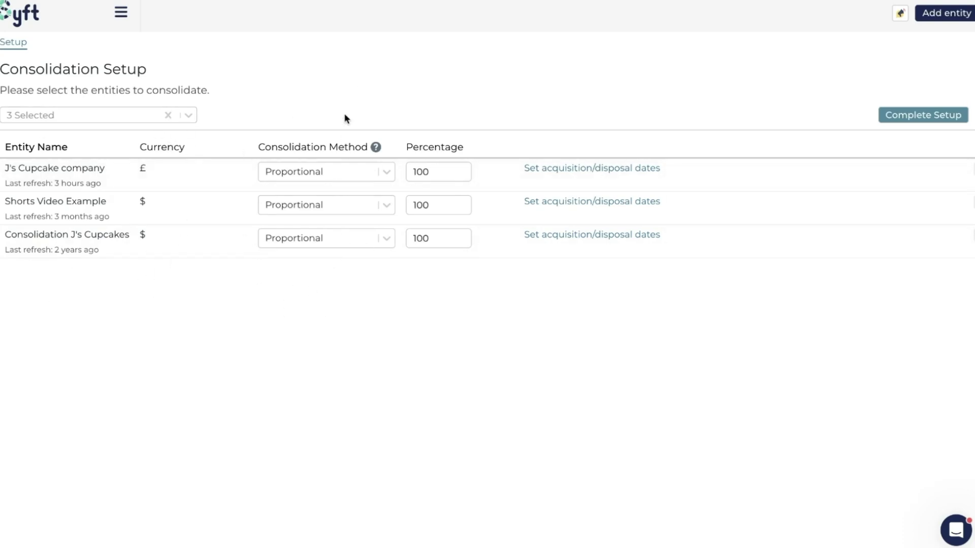
click(386, 172)
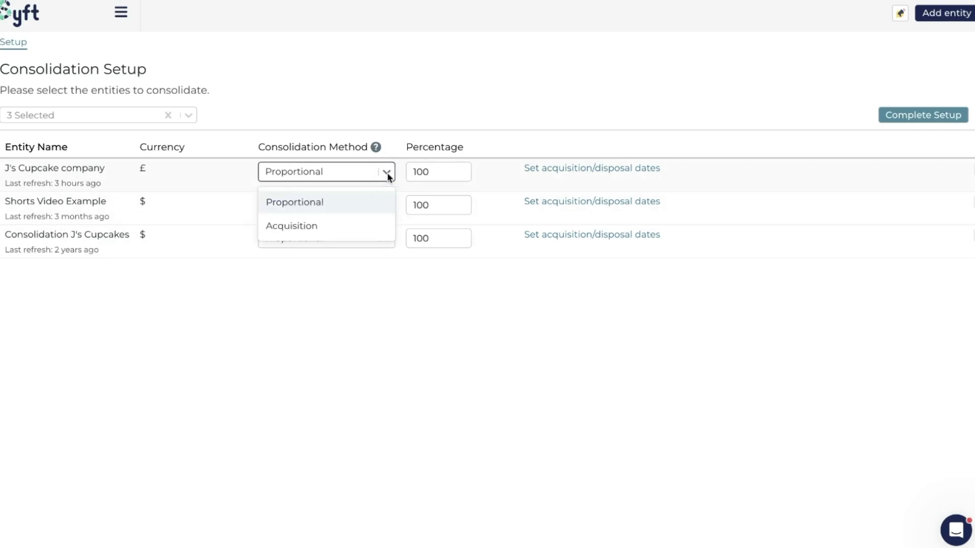
click(381, 108)
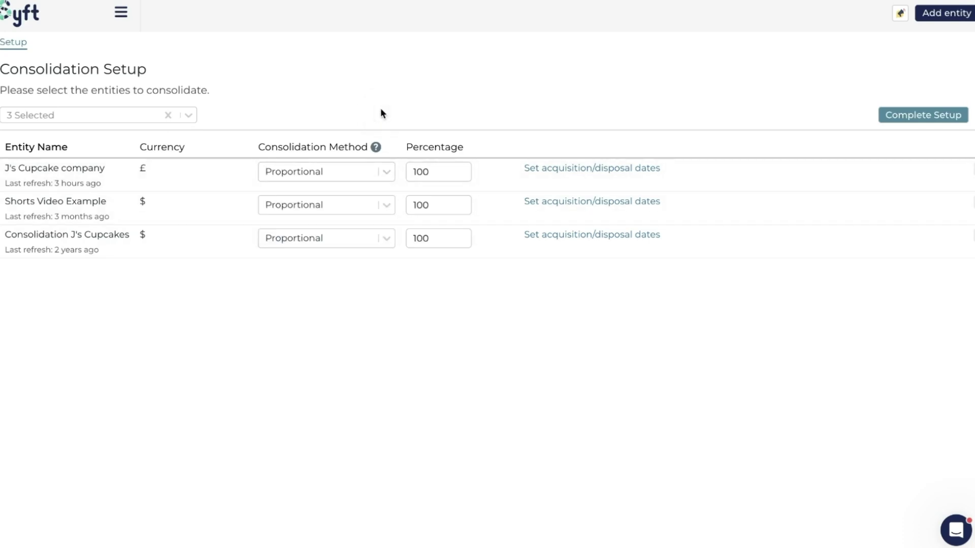
click(376, 149)
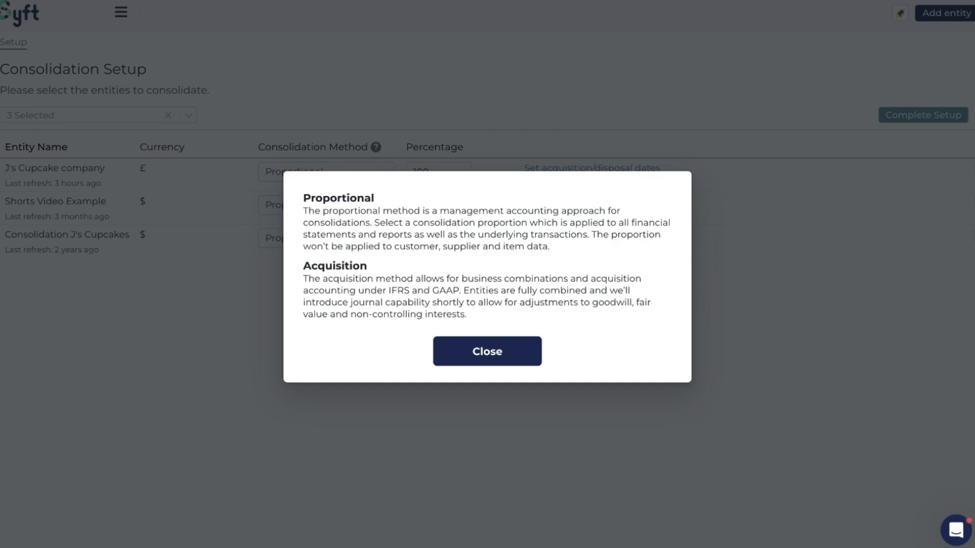
click(472, 355)
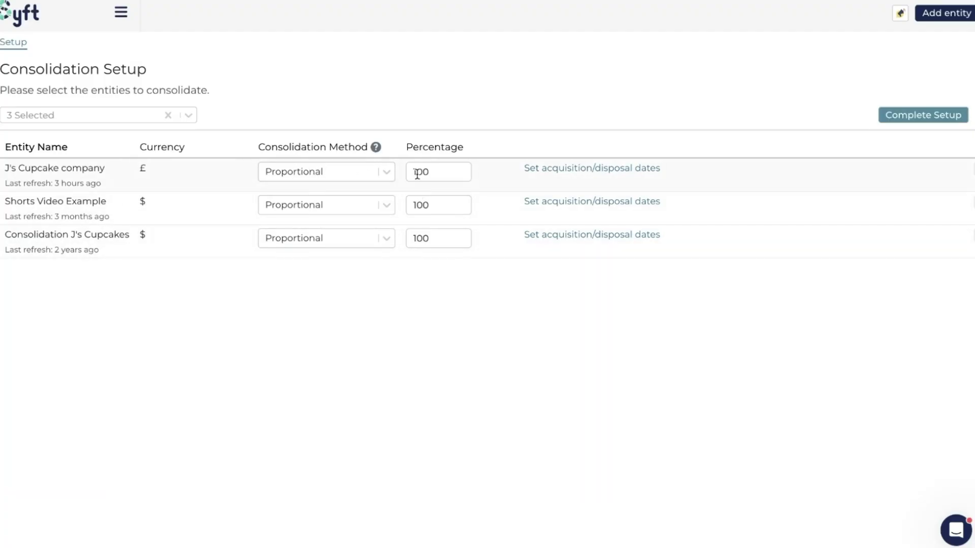
- Change J's Cupcake company's percentage to 50, then set its method to Acquisition
drag(435, 171, 404, 175)
key(BackSpace)
text(50)
click(428, 105)
click(385, 172)
click(353, 224)
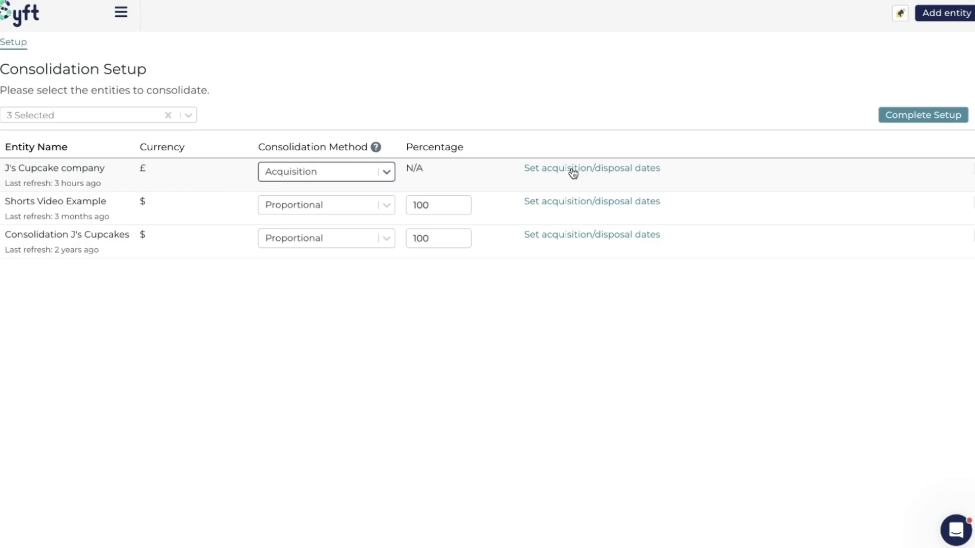
- Show the acquisition/disposal date fields for J's Cupcake company
click(574, 173)
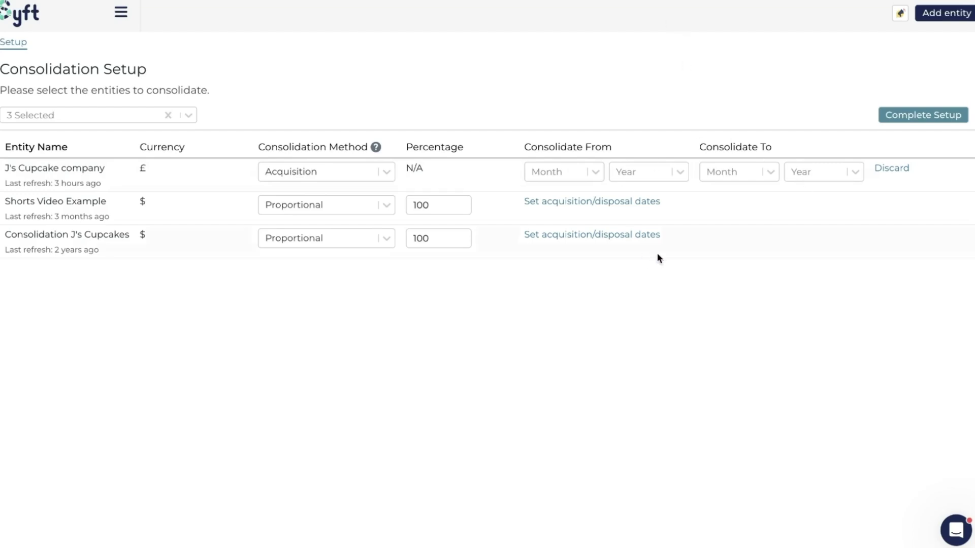
click(890, 169)
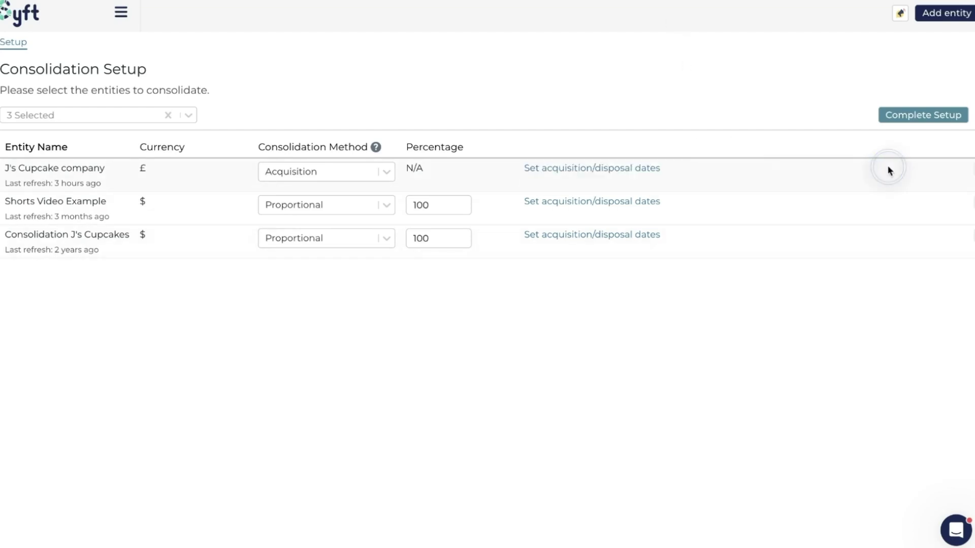
click(602, 175)
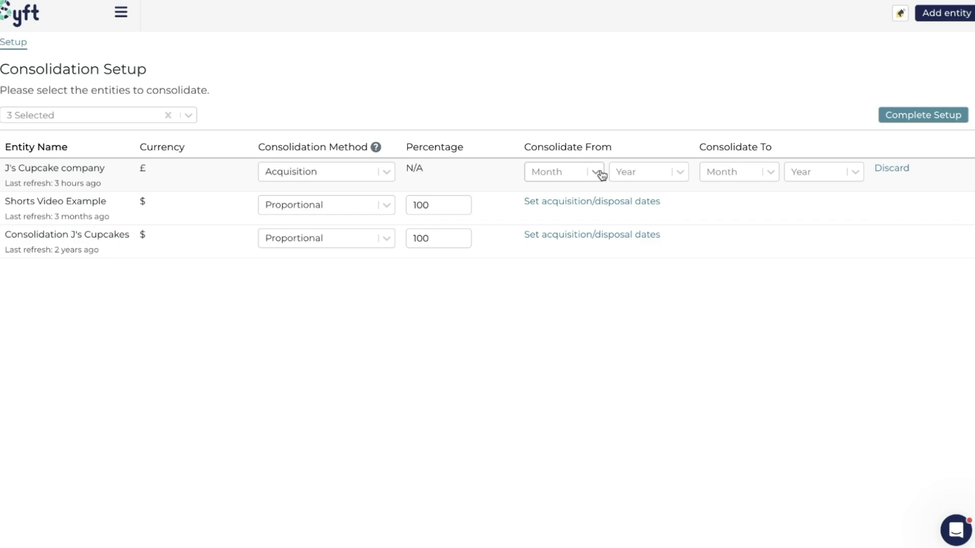
- Set Consolidate From month to Jan, viewing but leaving the year and end month lists unset
click(602, 176)
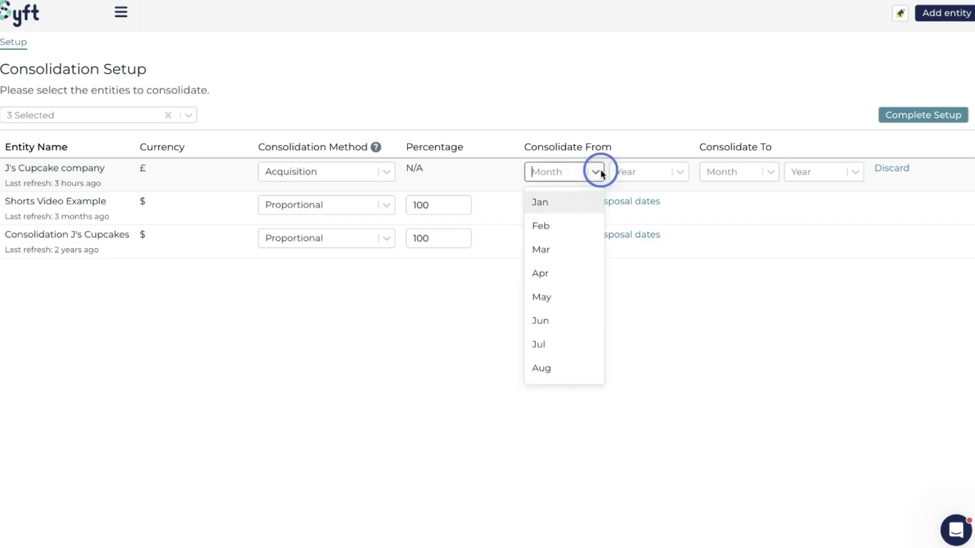
click(577, 200)
click(638, 179)
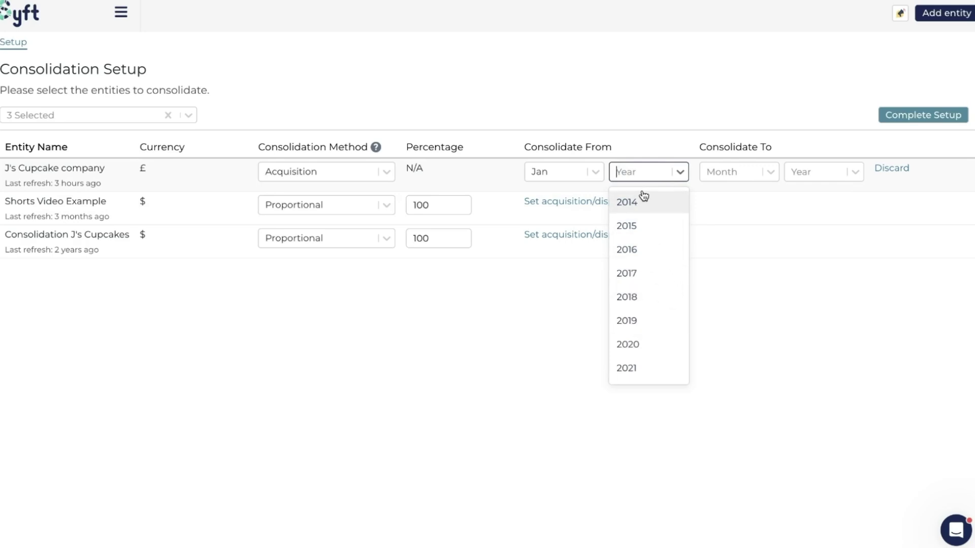
click(647, 128)
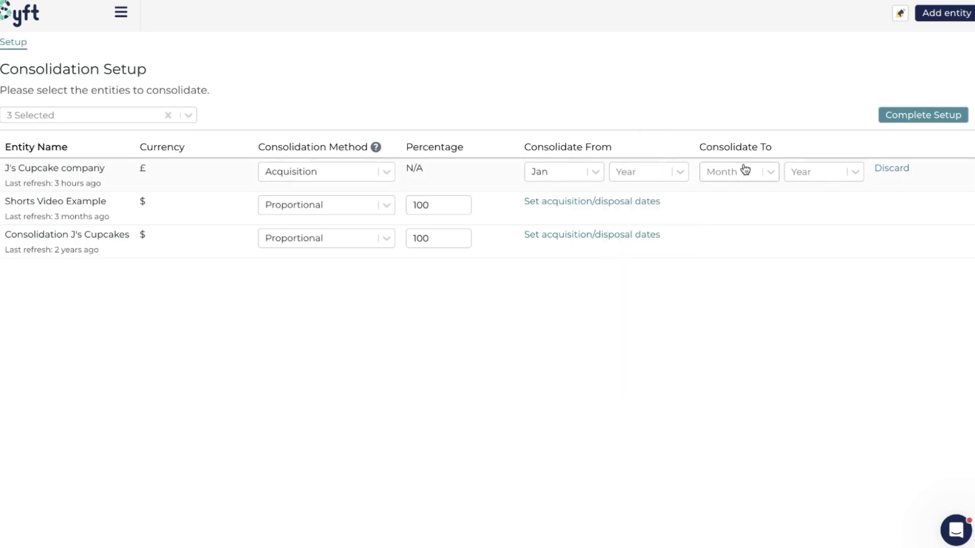
click(769, 170)
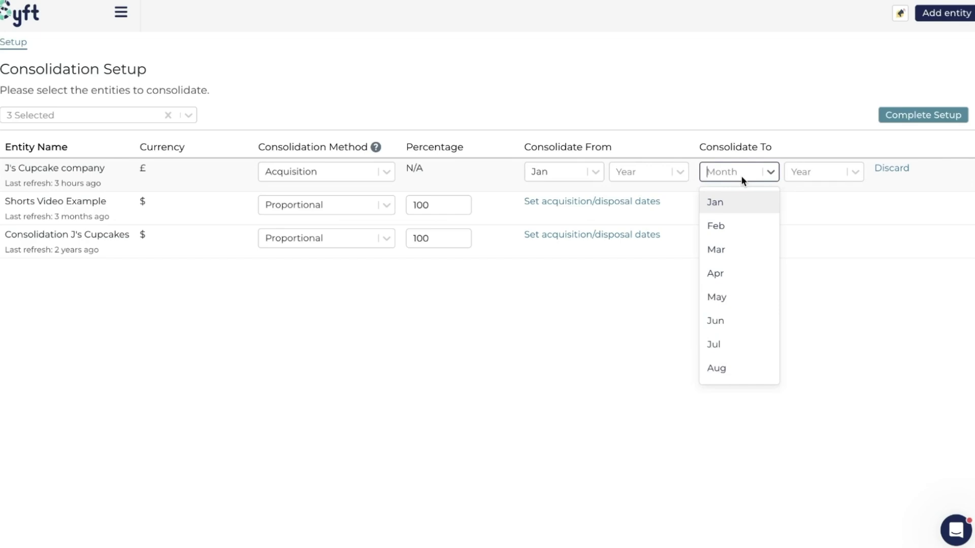
click(778, 120)
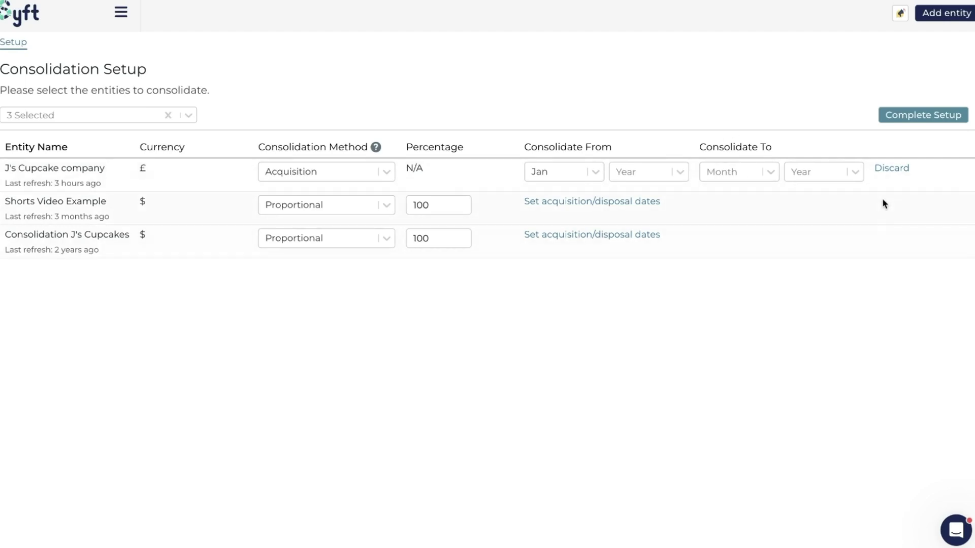
- Discard J's Cupcake company's acquisition dates and complete the consolidation setup
click(890, 170)
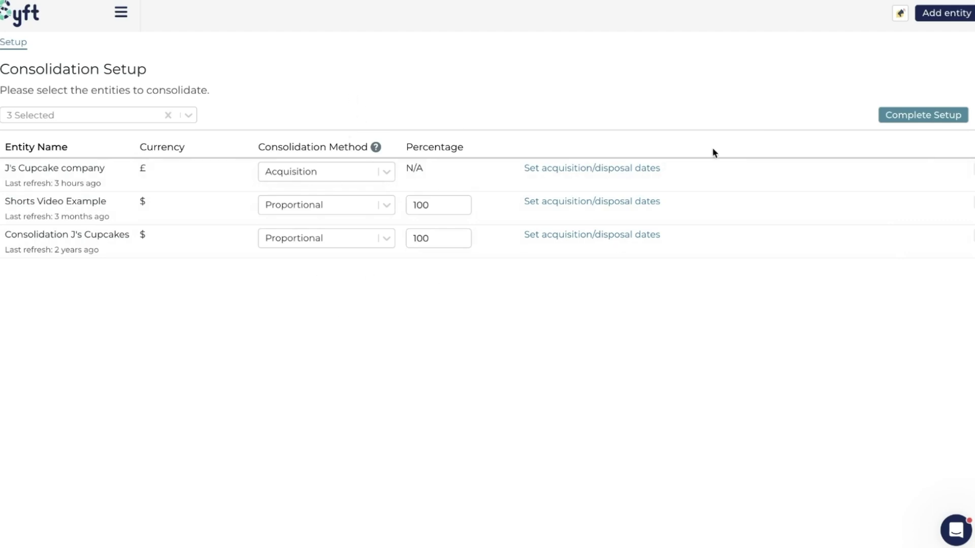
click(906, 116)
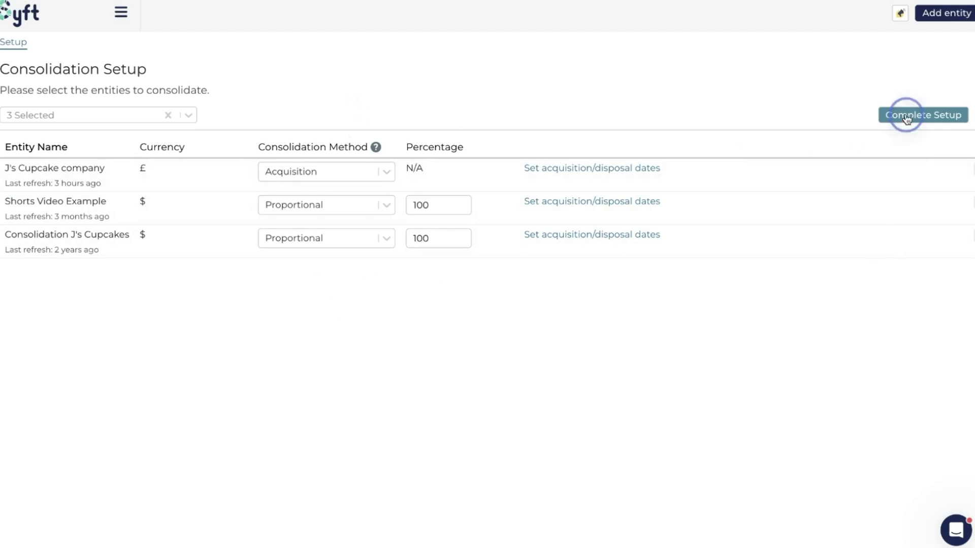